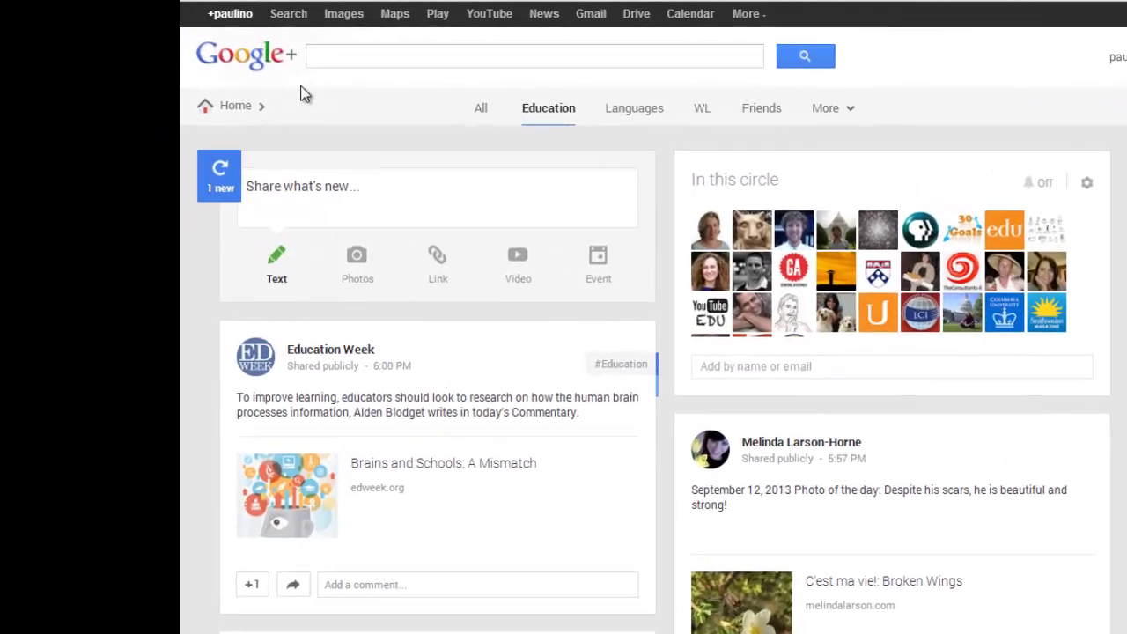
Go to the Hangouts On Air page from the Google+ Home menu.
left_click(254, 111)
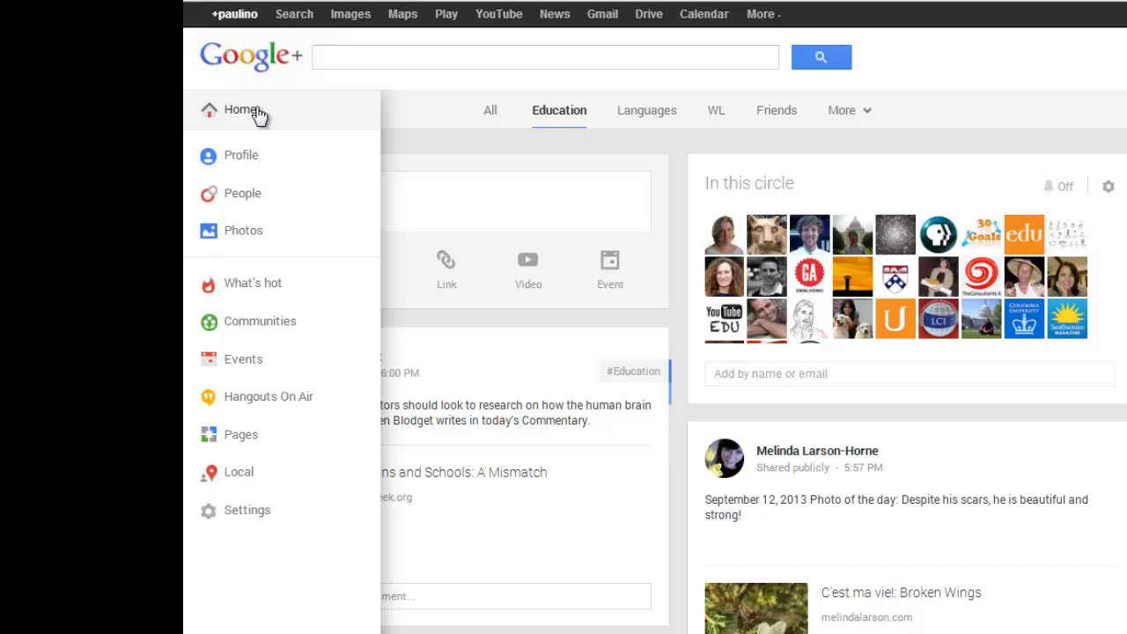
left_click(278, 393)
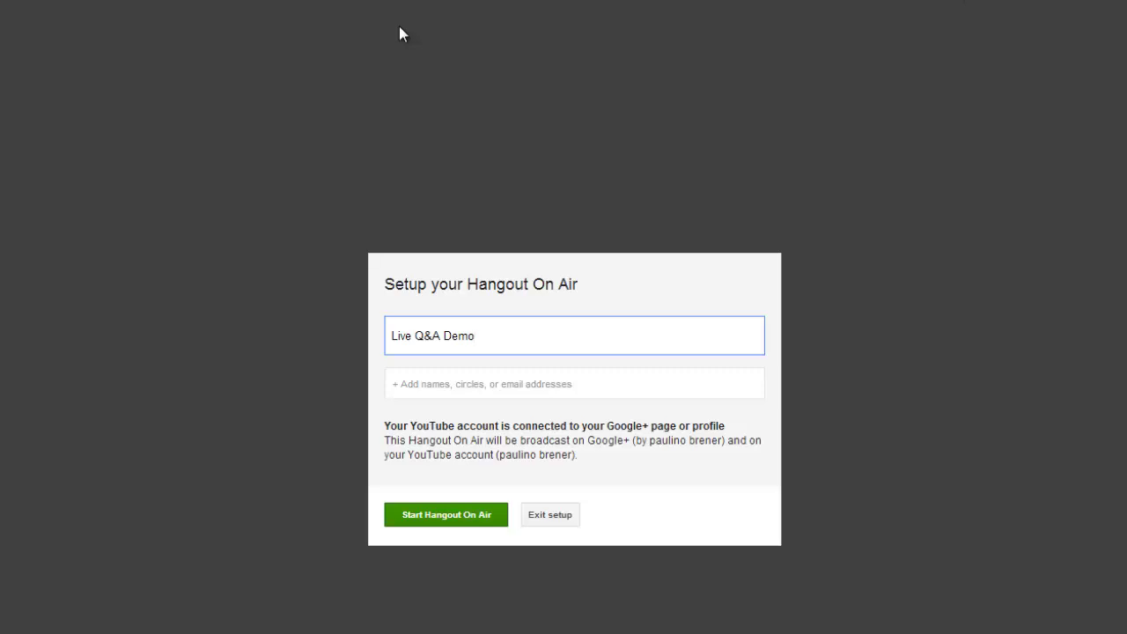
Start the Hangout On Air named 'Live Q&A Demo'.
left_click(482, 512)
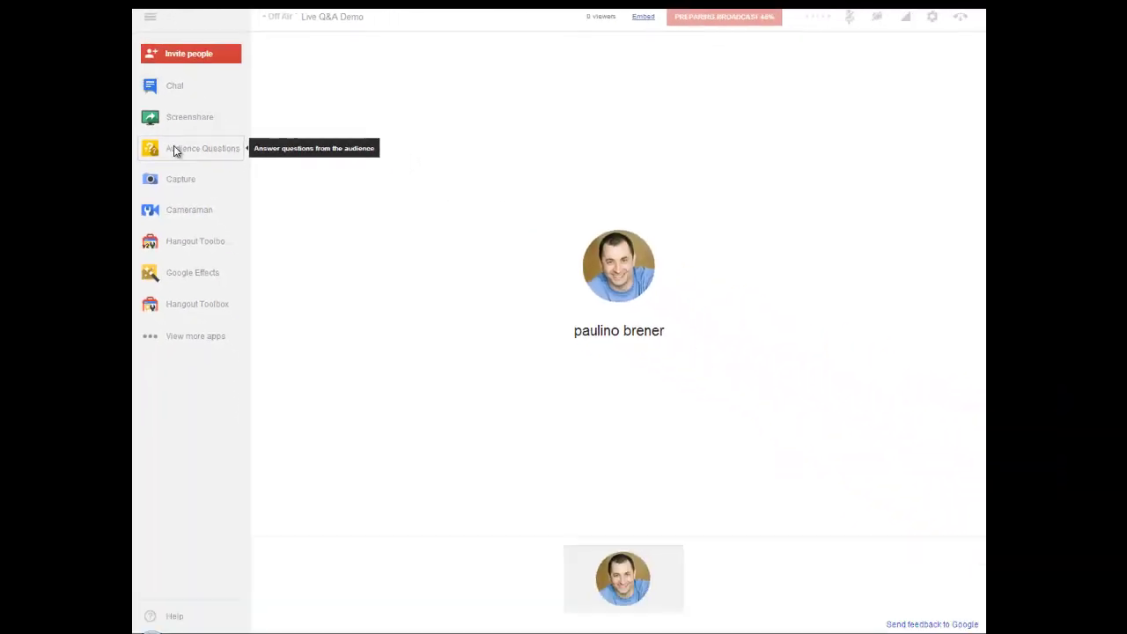
Open Audience Questions and toggle it off and back ON.
left_click(174, 149)
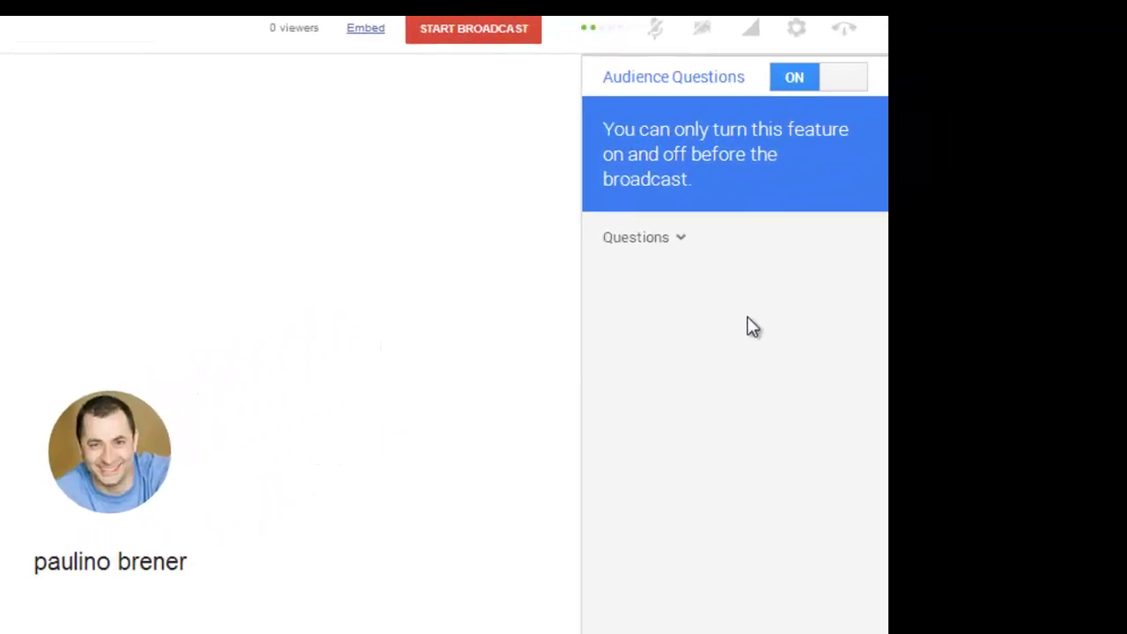
left_click(823, 82)
left_click(828, 85)
Start broadcasting 'Live Q&A Demo' and confirm it will broadcast publicly.
left_click(480, 32)
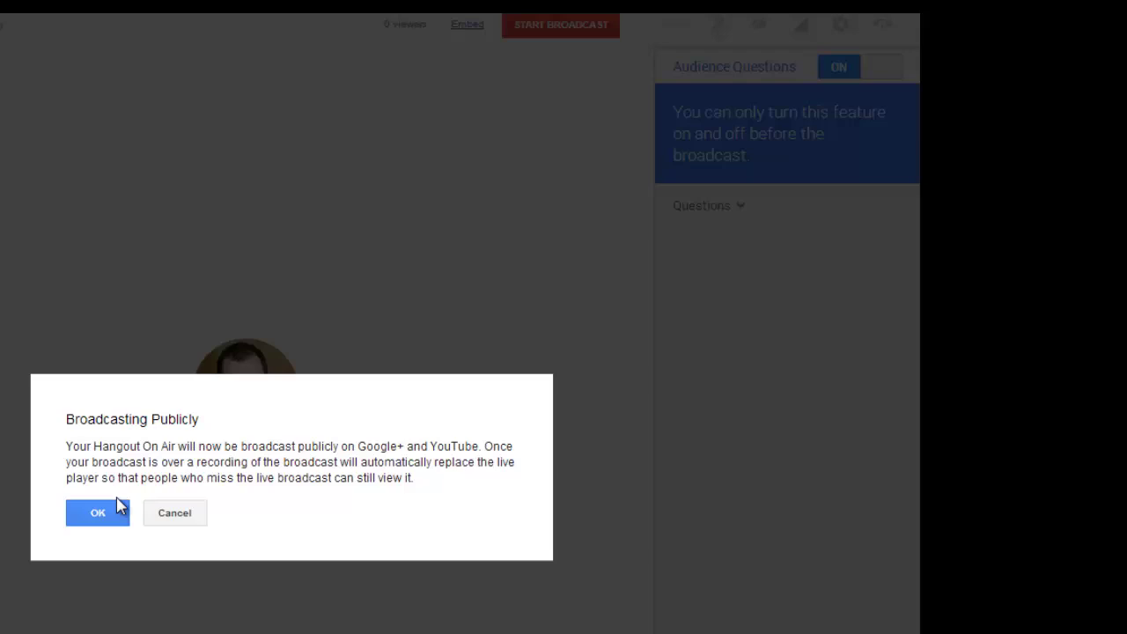
left_click(97, 517)
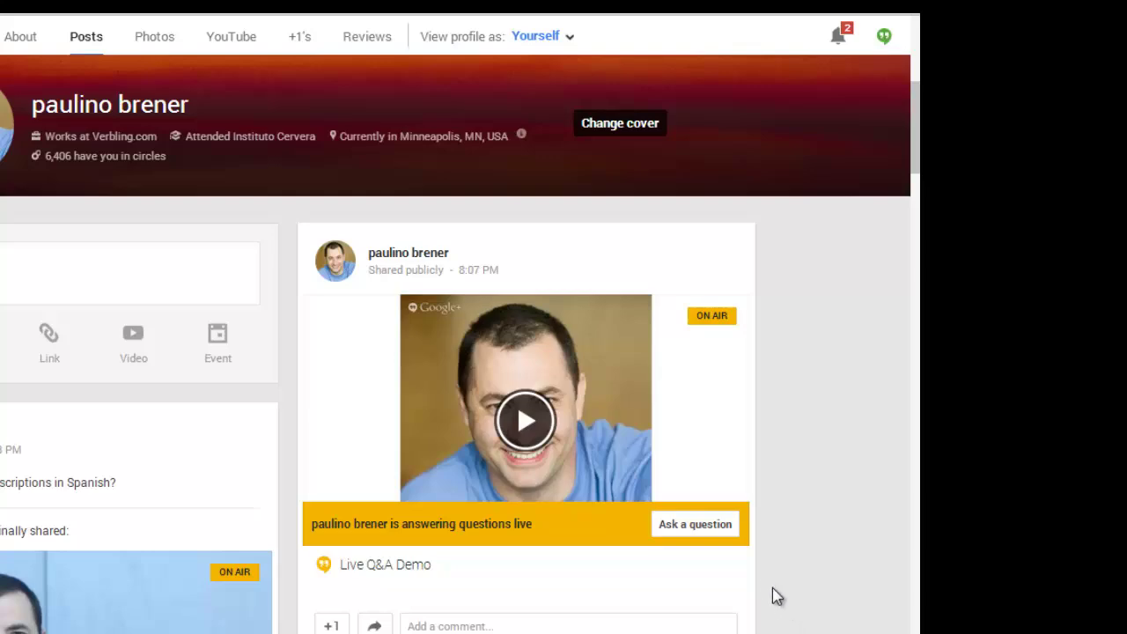
Submit a new question asking how Hangouts differ from Hangouts On Air.
left_click(713, 531)
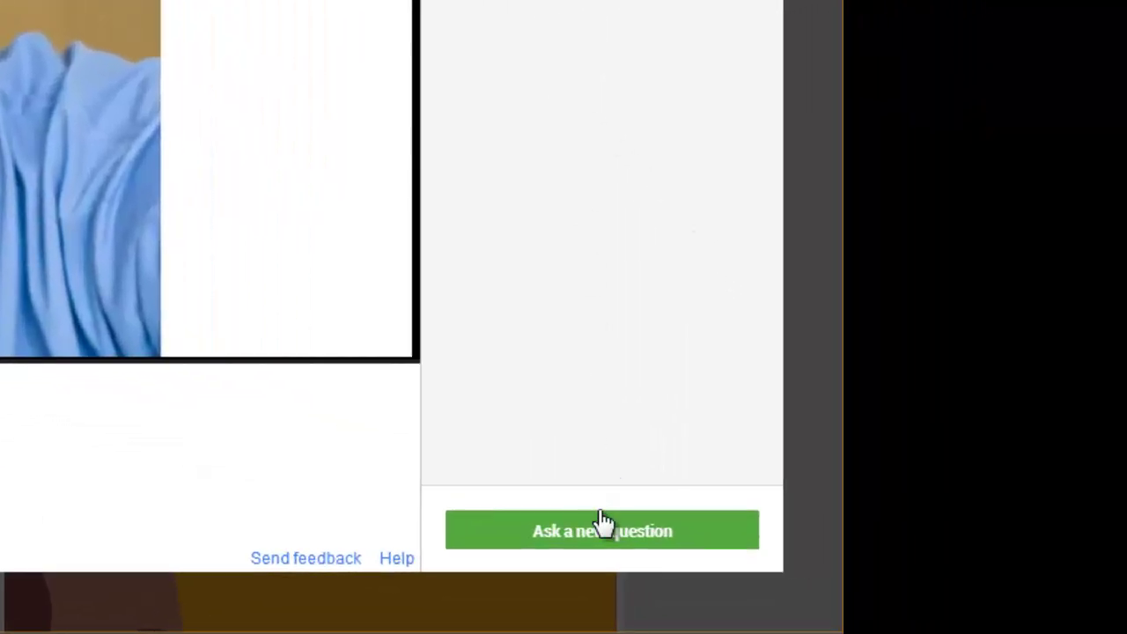
left_click(607, 535)
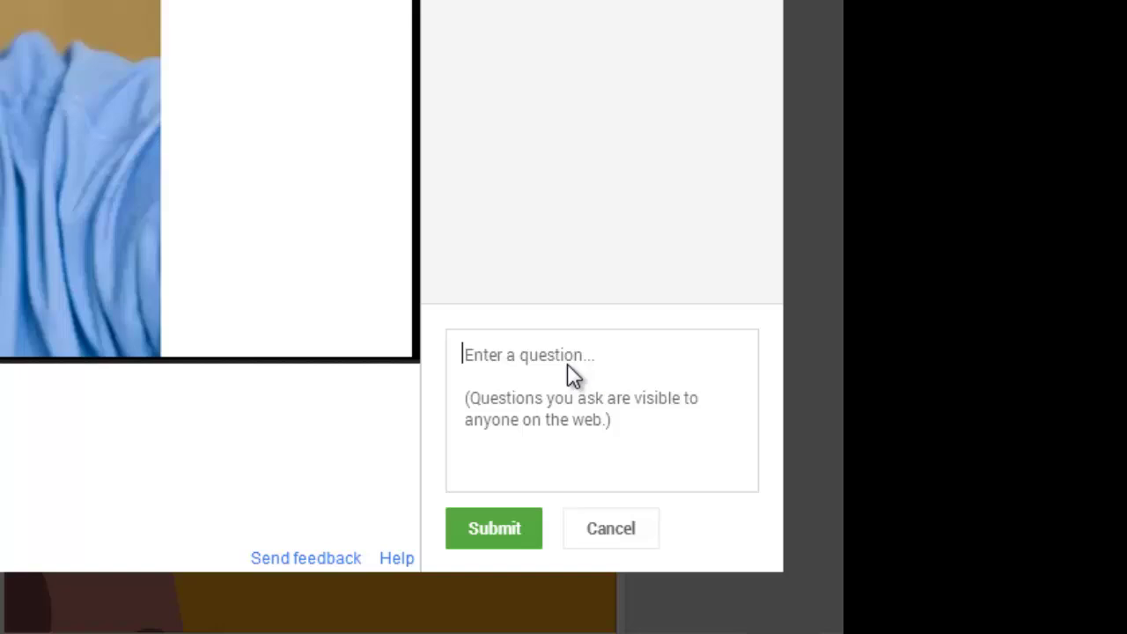
left_click(379, 421)
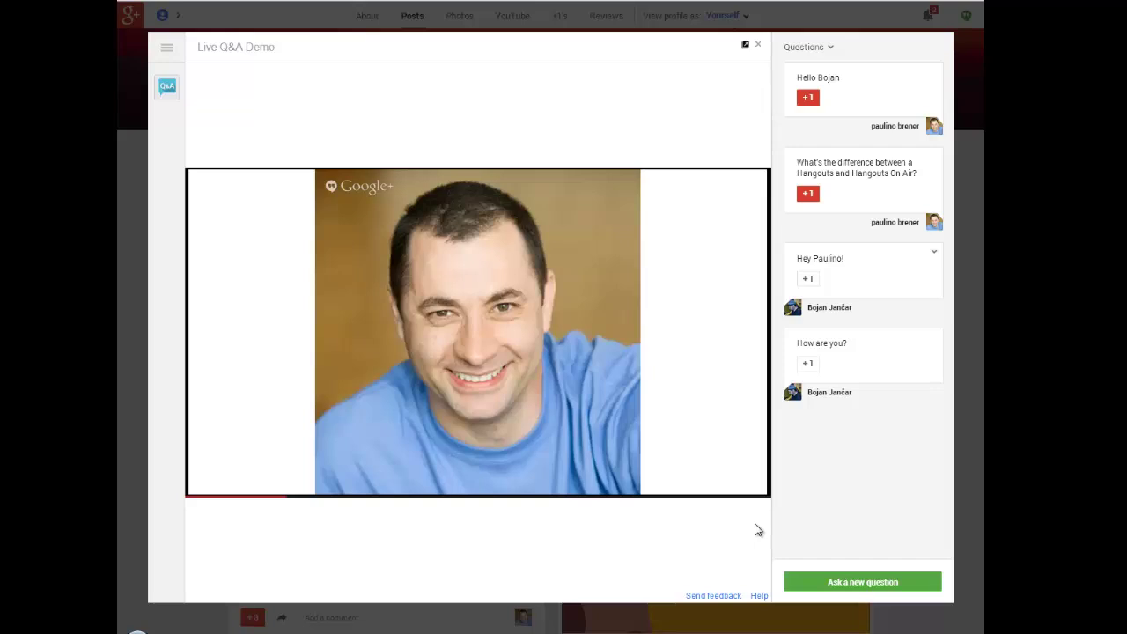
+1 the 'How are you?' question, then select the Hangouts-vs-On-Air question to answer.
left_click(809, 364)
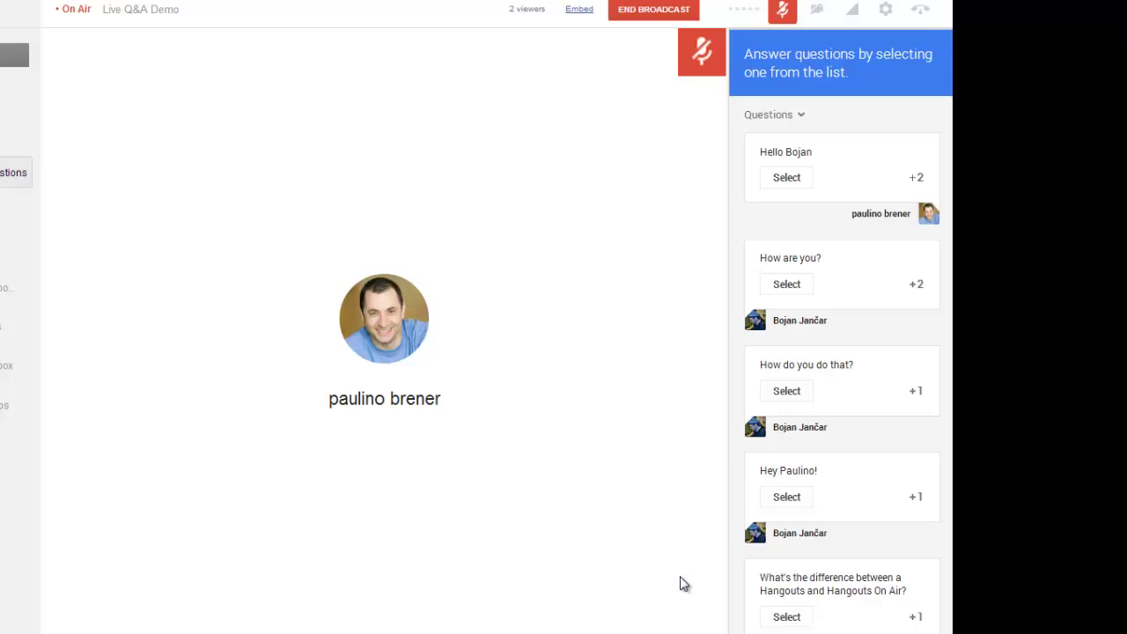
left_click(786, 618)
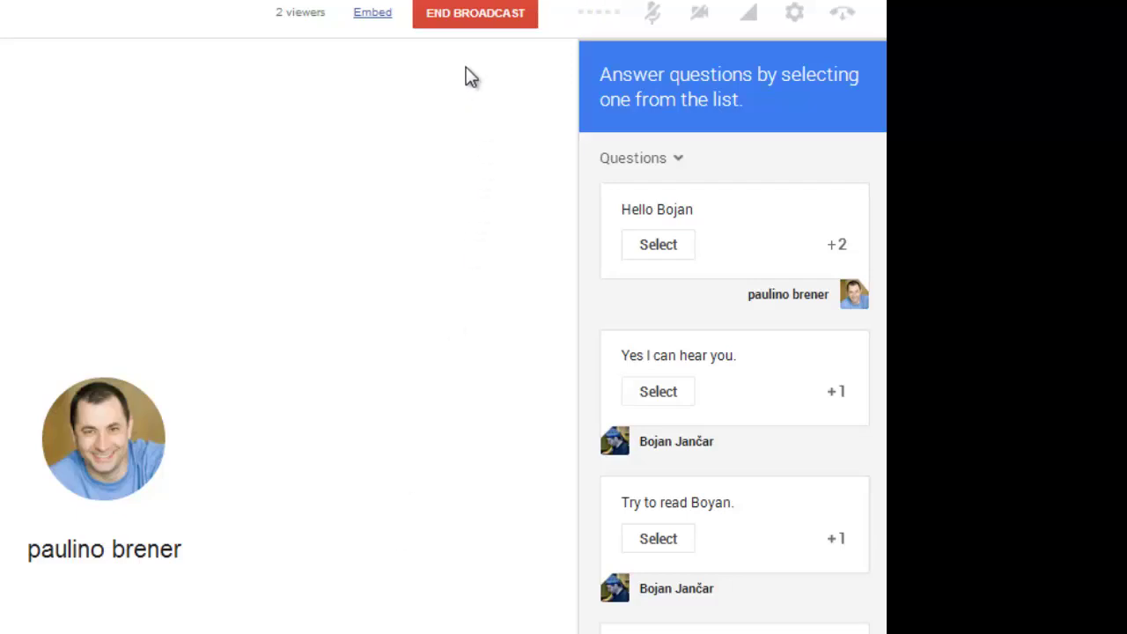
End the broadcast, filter to Answered questions, and jump the recording to each answer.
left_click(452, 17)
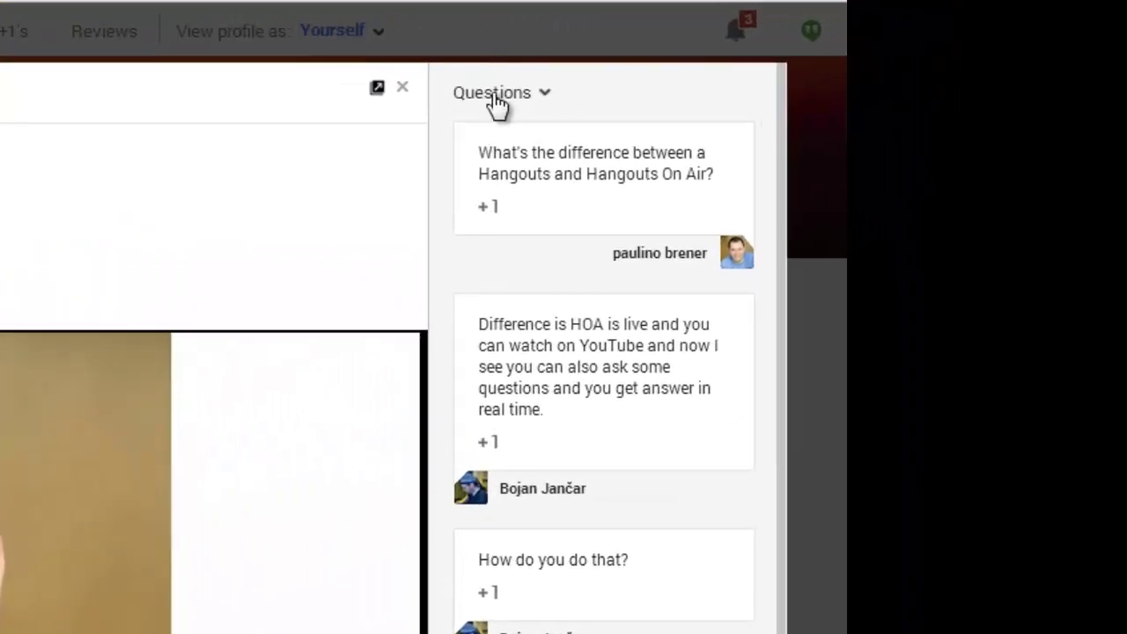
left_click(498, 103)
left_click(504, 172)
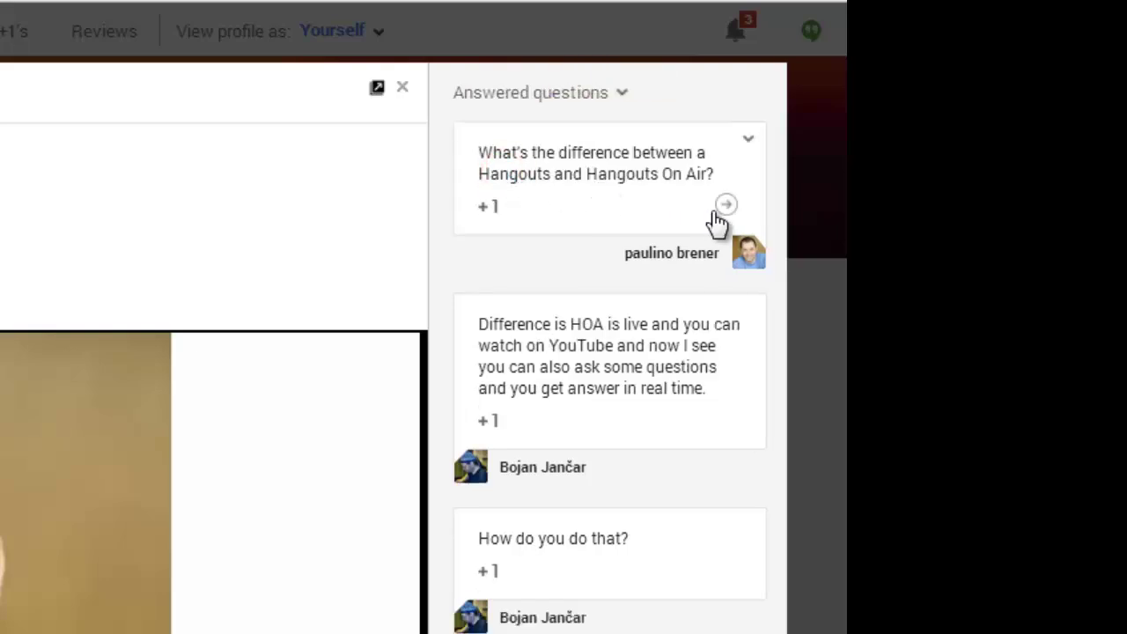
left_click(724, 208)
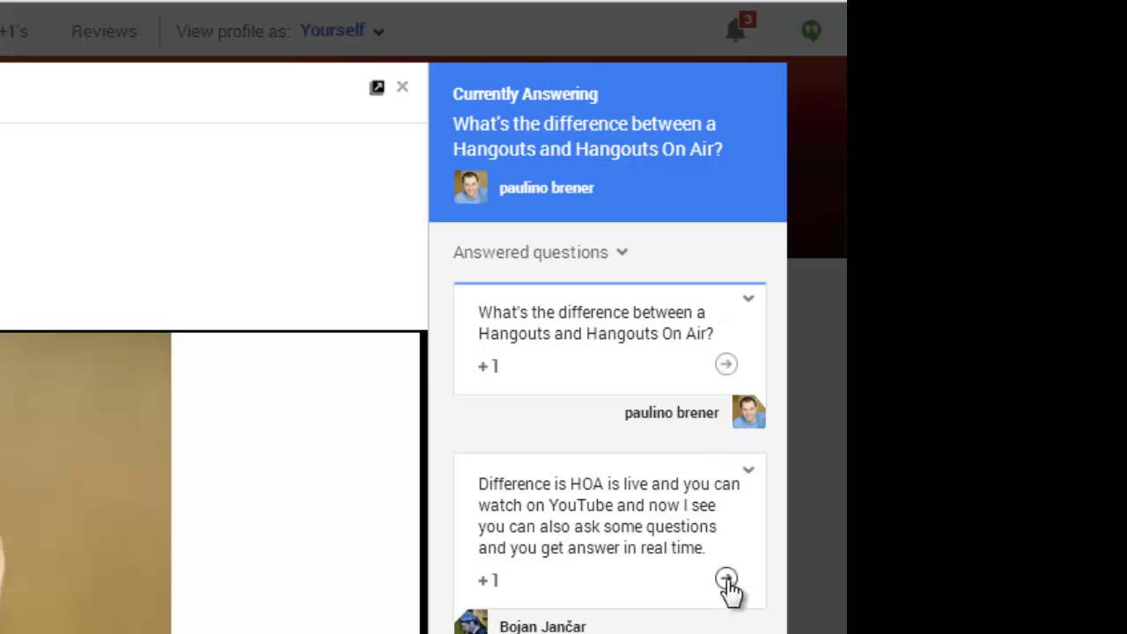
left_click(727, 579)
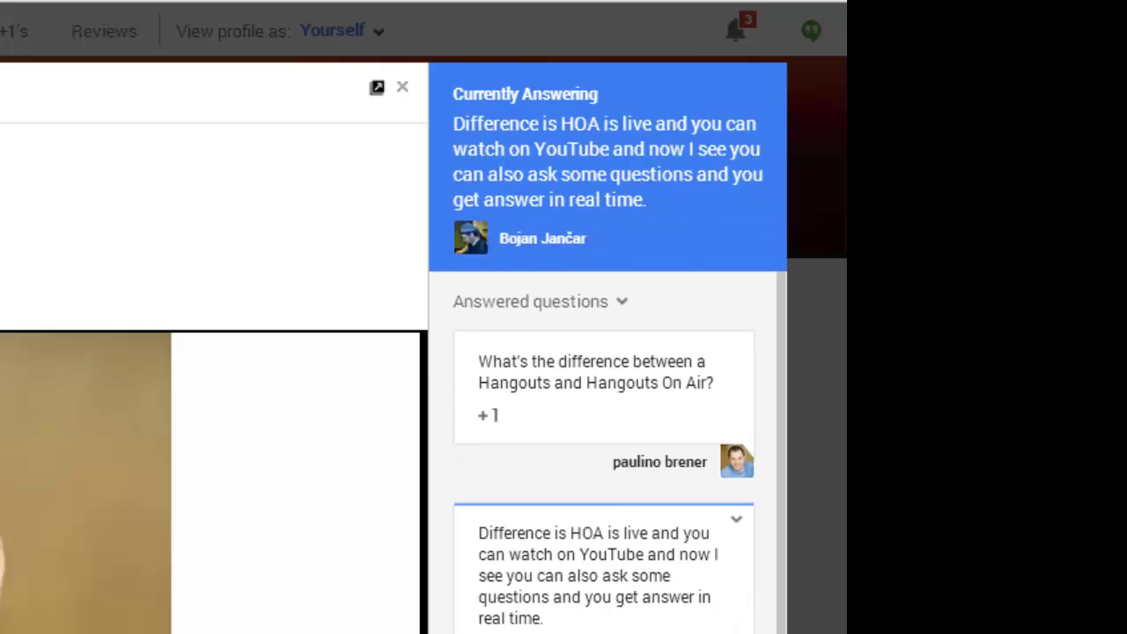